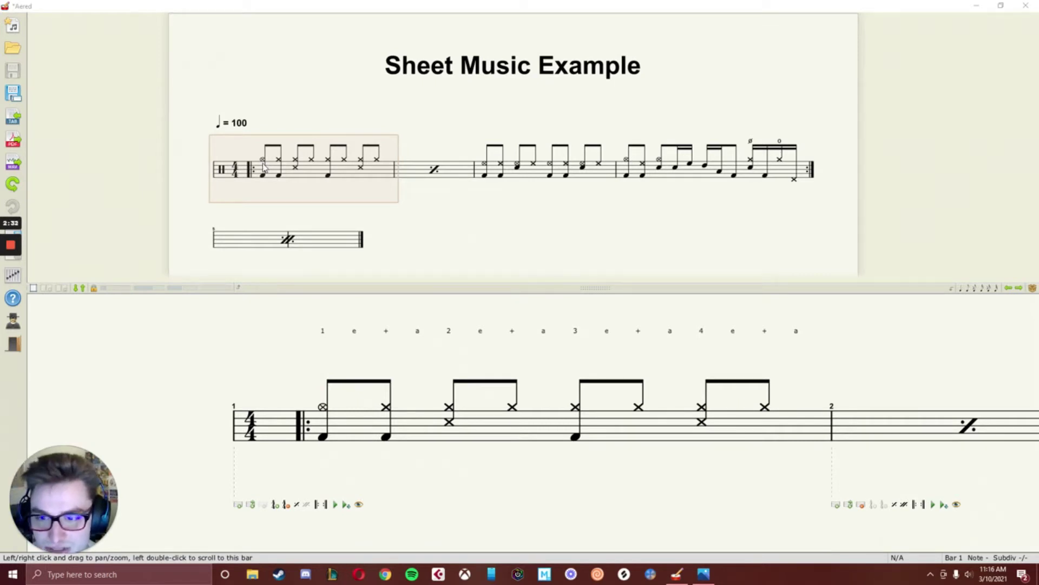
Play back bar 1 of the groove, then press space.
left_click(346, 506)
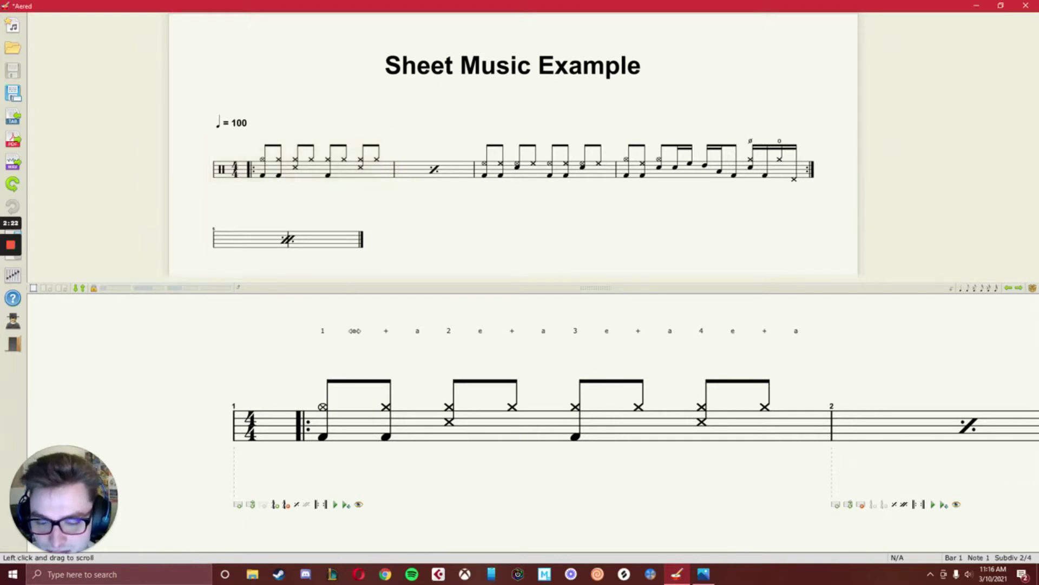
key("space")
Bring up the photo mapping drum-kit pieces onto the five-line staff.
left_click(704, 575)
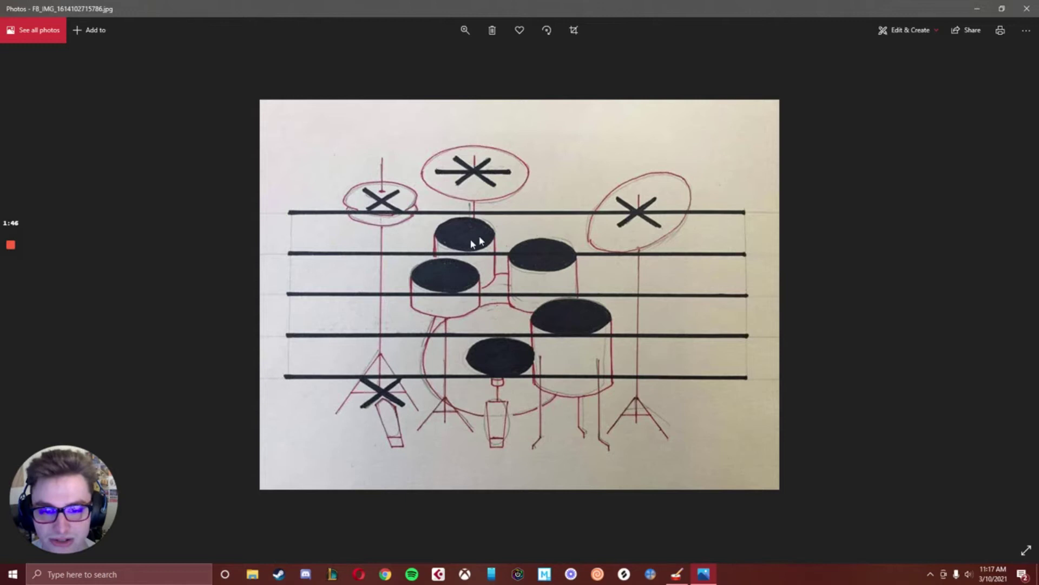
left_click(1025, 9)
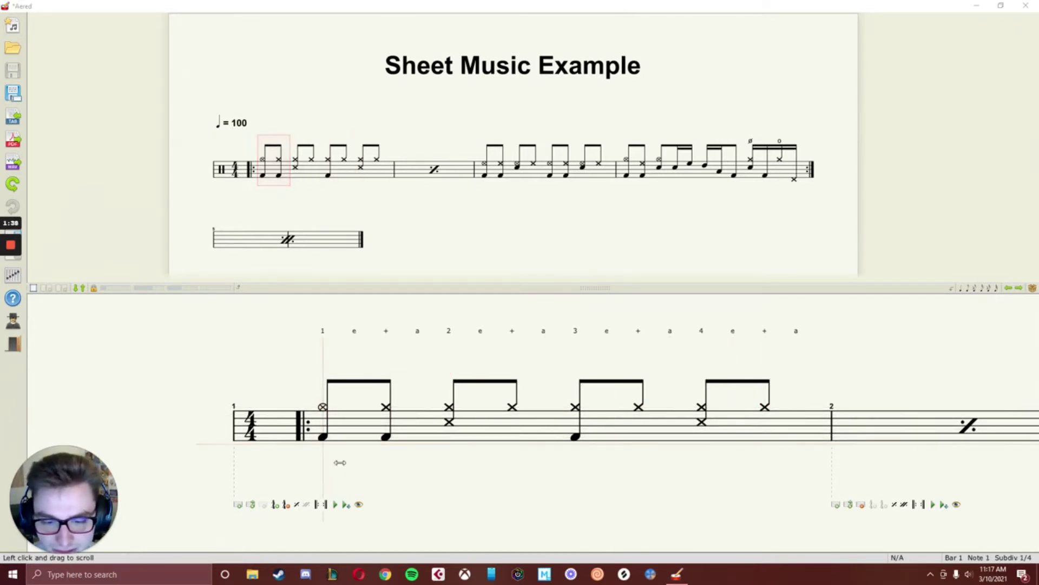
left_click(449, 423)
left_click(448, 426)
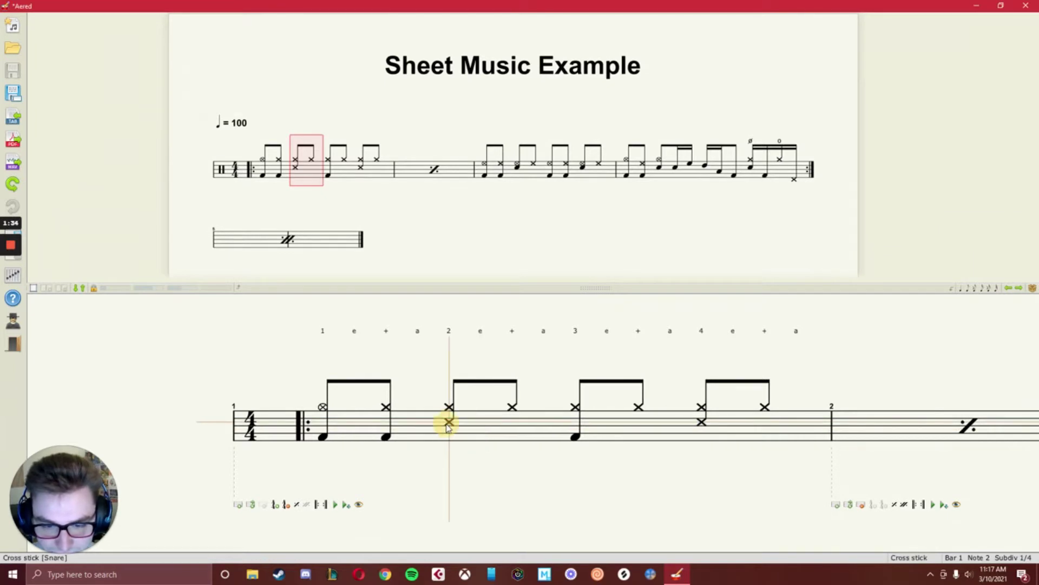
left_click(449, 425)
left_click(448, 425)
left_click(448, 425)
left_click(449, 425)
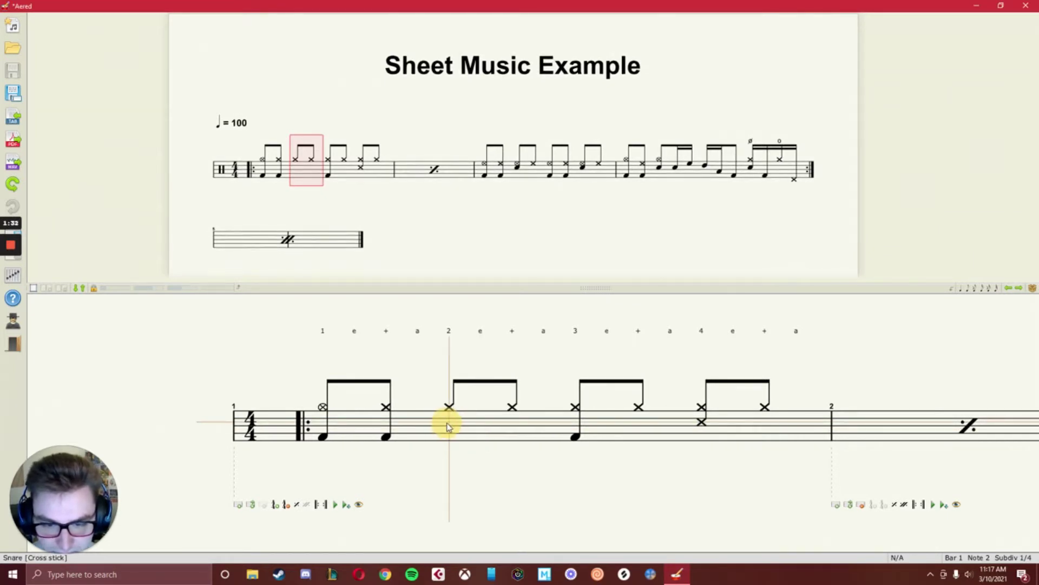
left_click(447, 427)
left_click(449, 426)
left_click(450, 422)
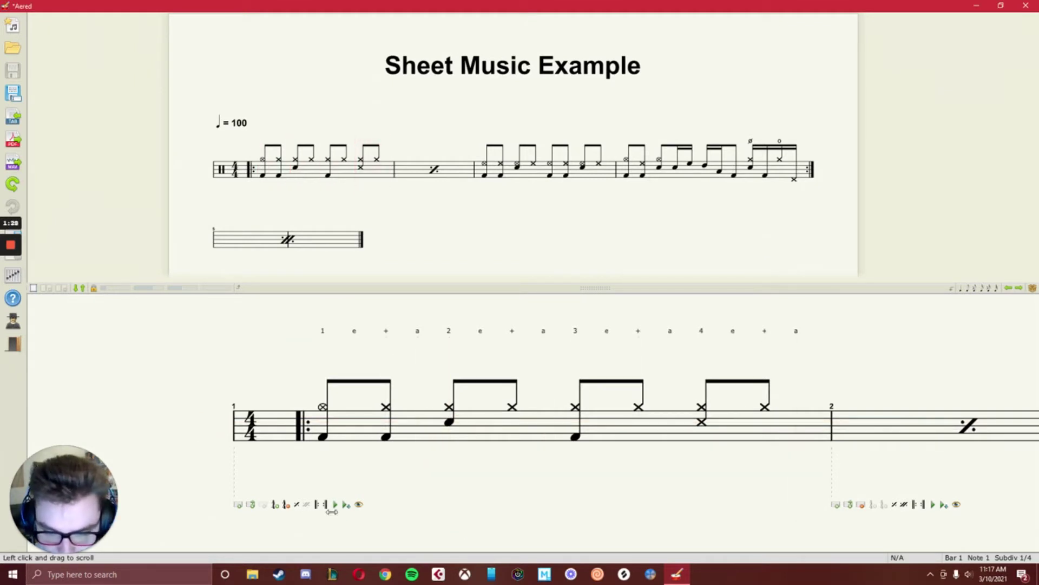
left_click(336, 504)
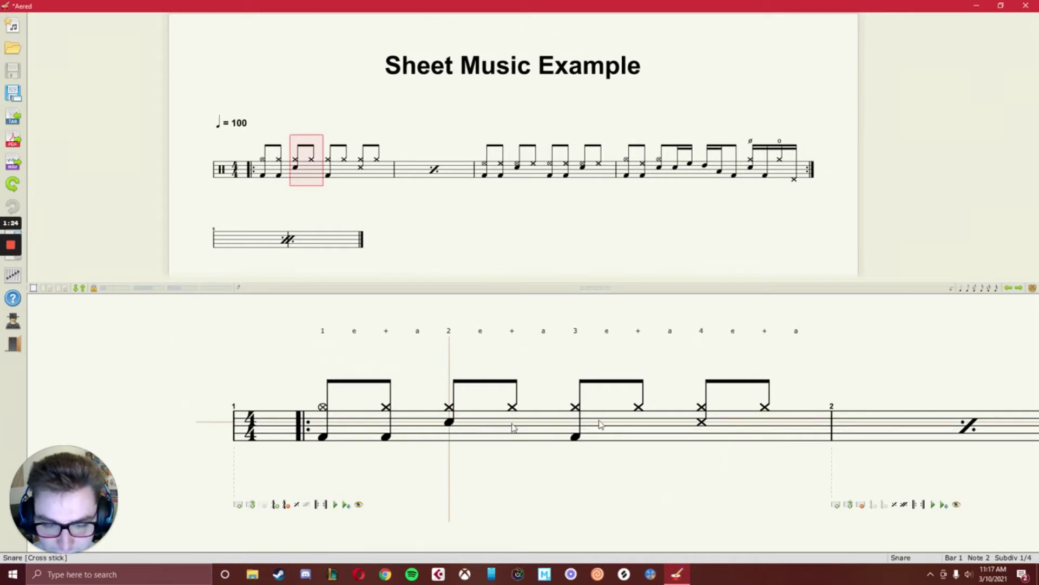
left_click(453, 428)
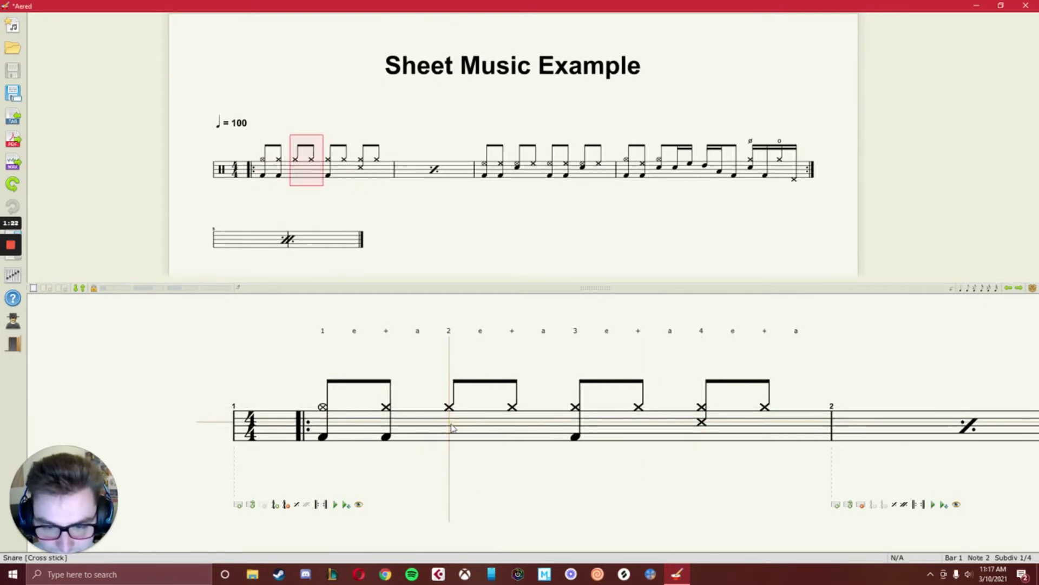
left_click(452, 427)
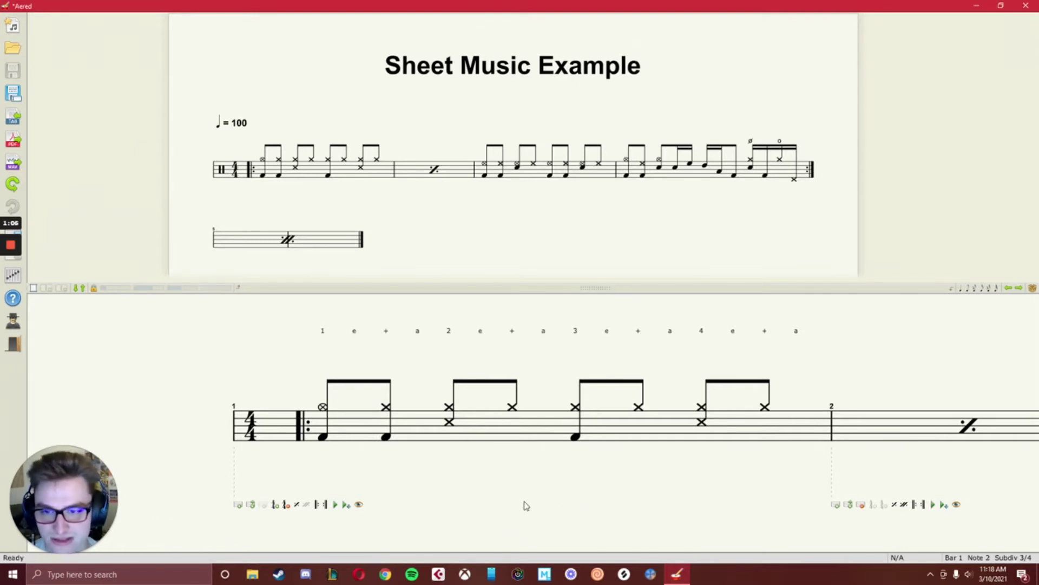
left_click(336, 505)
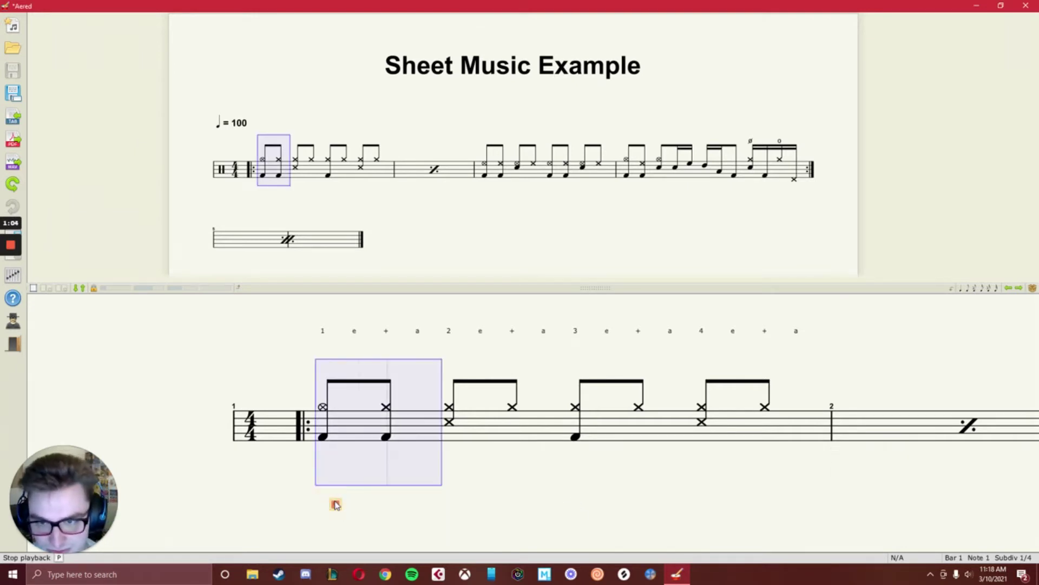
left_click(336, 504)
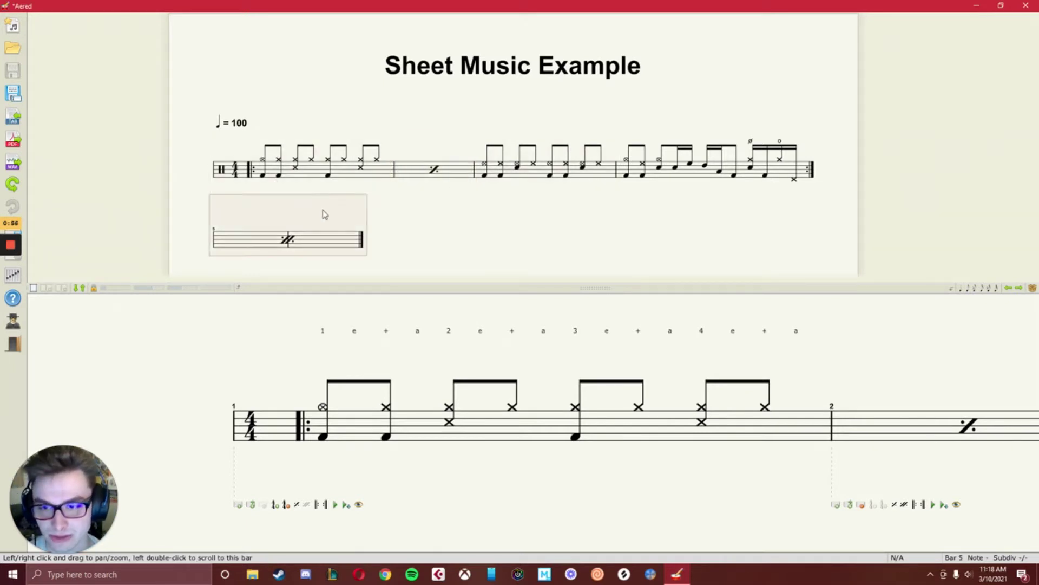
left_click(339, 508)
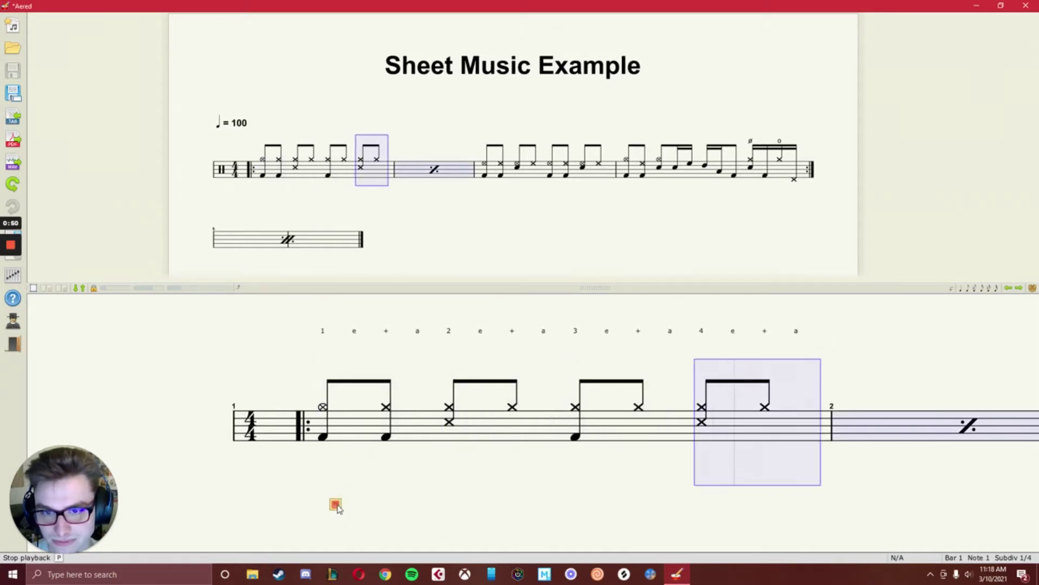
left_click(336, 505)
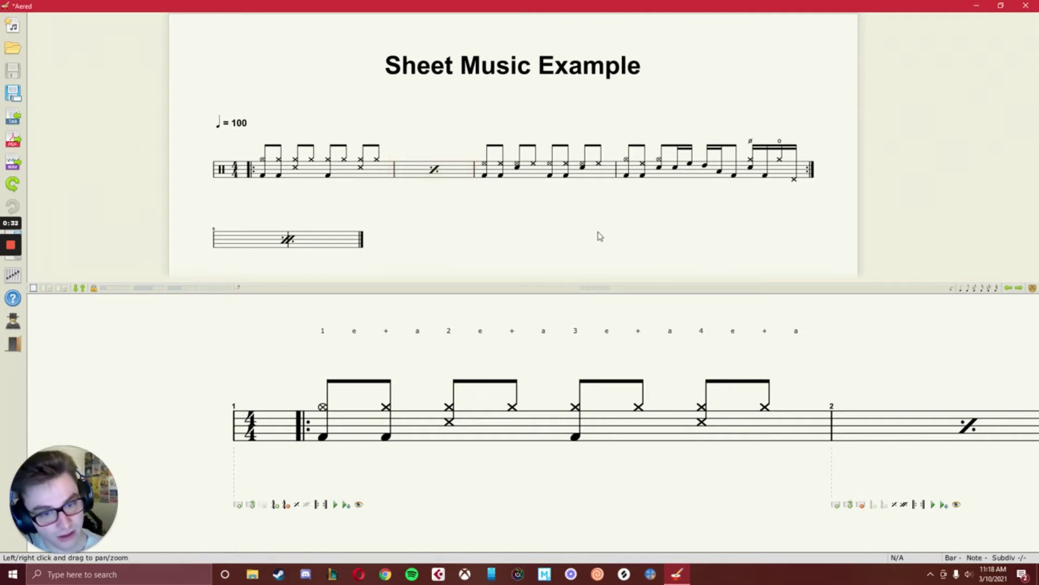
left_click(1019, 290)
left_click(1019, 290)
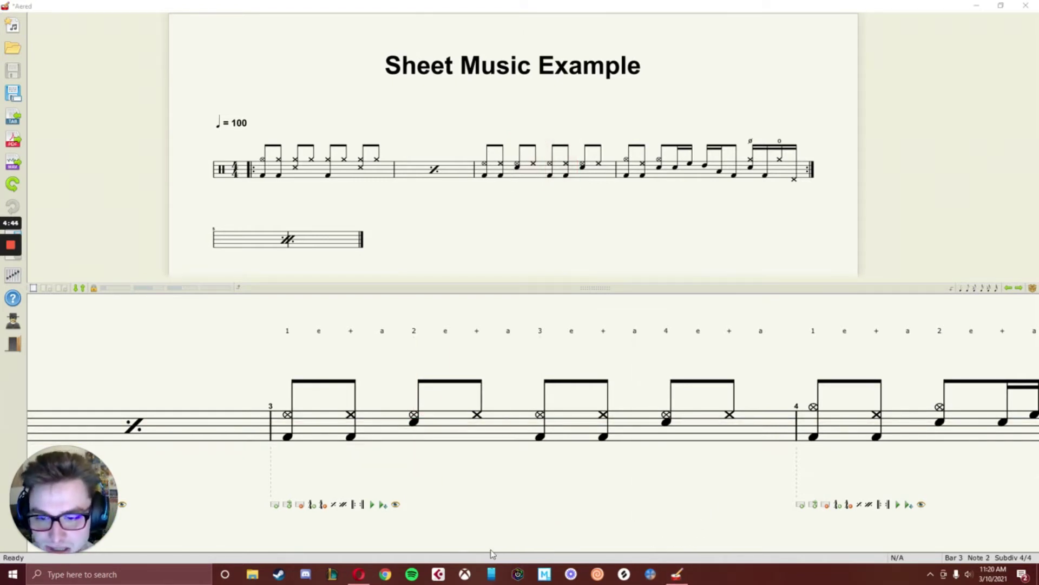
left_click(373, 505)
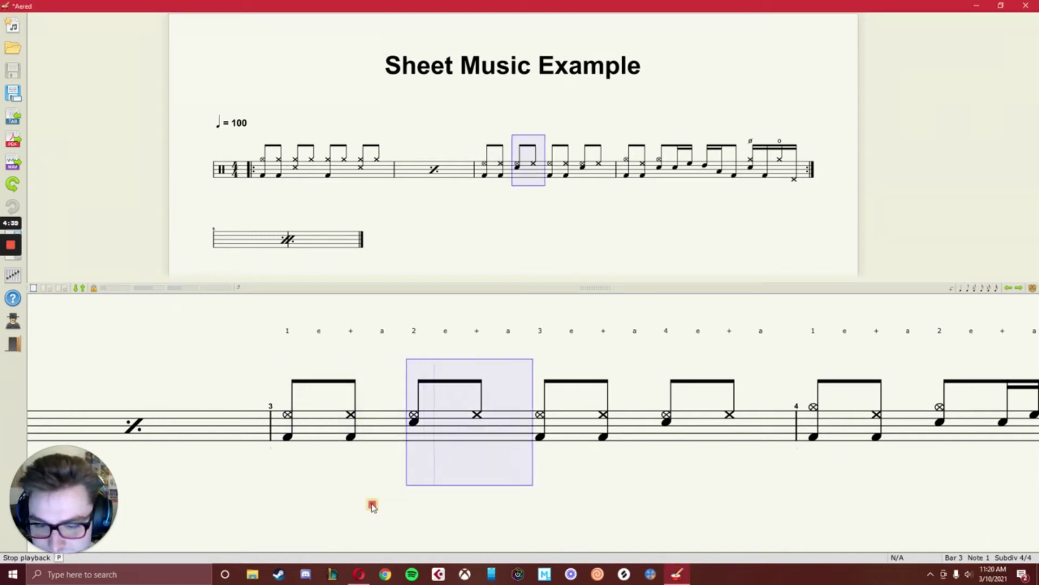
left_click(373, 505)
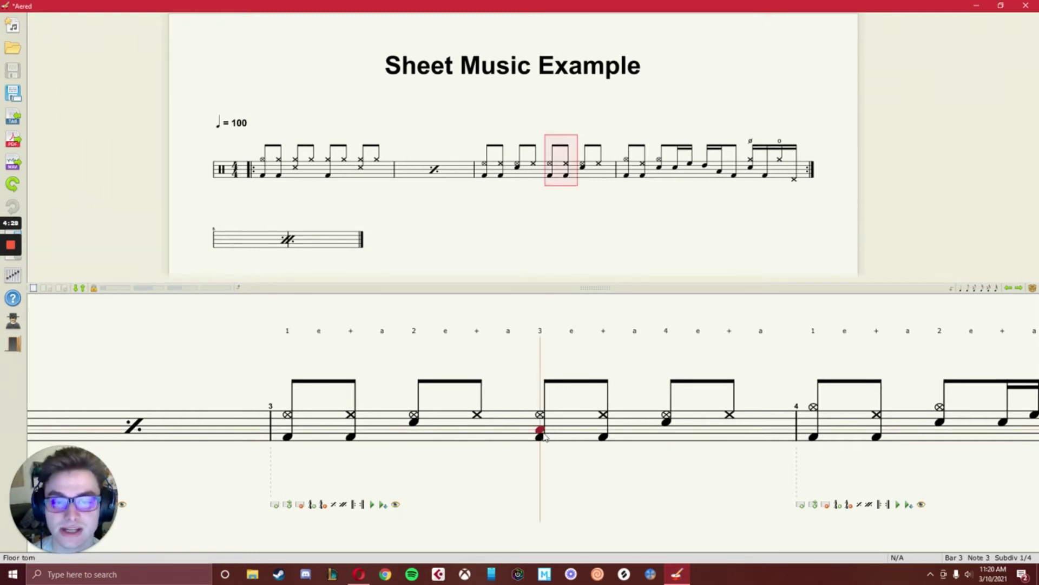
left_click(372, 505)
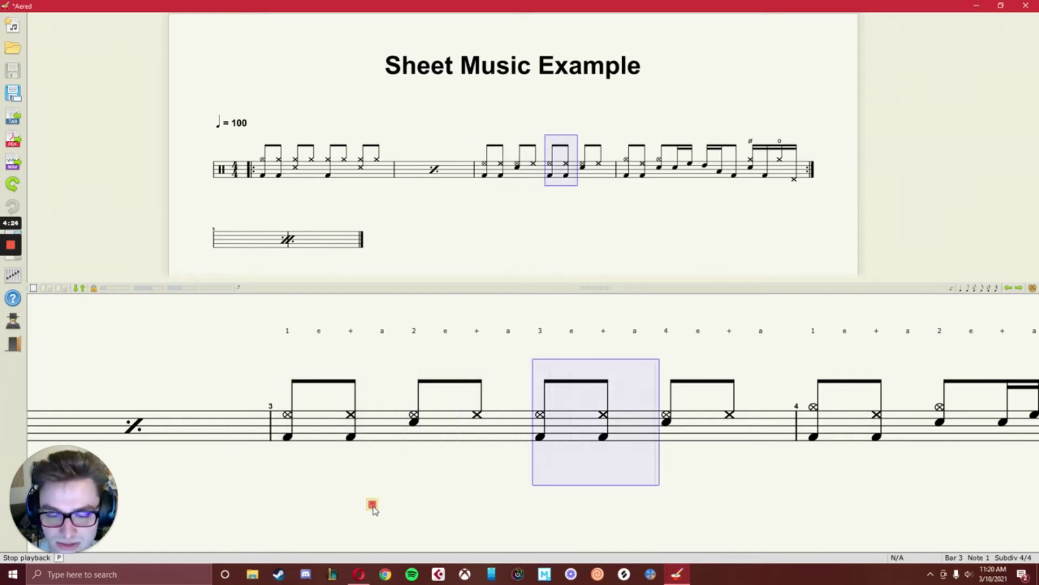
left_click(373, 505)
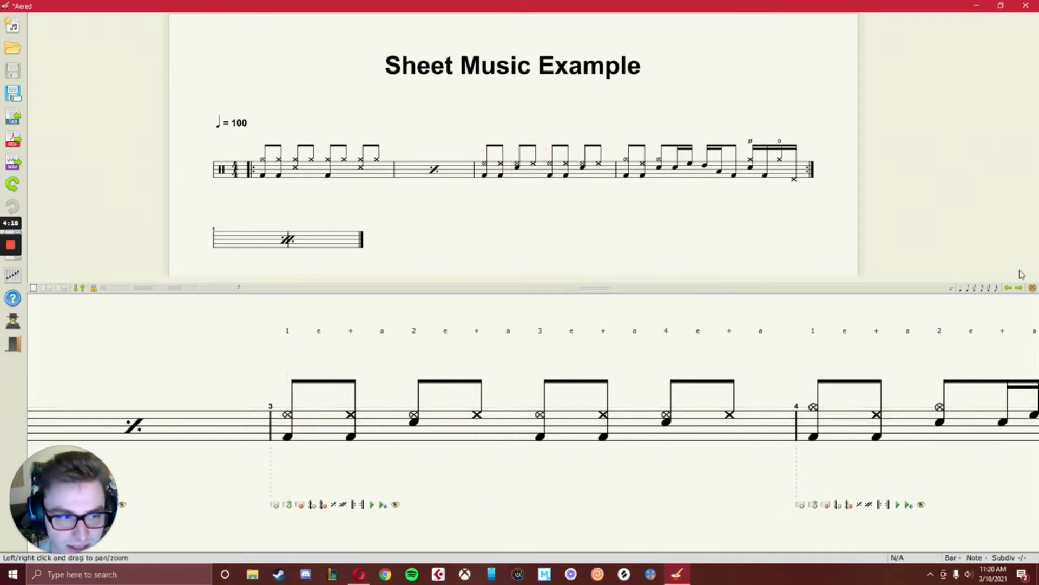
Scroll the edit view one bar right to show bar 4's sixteenth-note fill.
left_click(1019, 287)
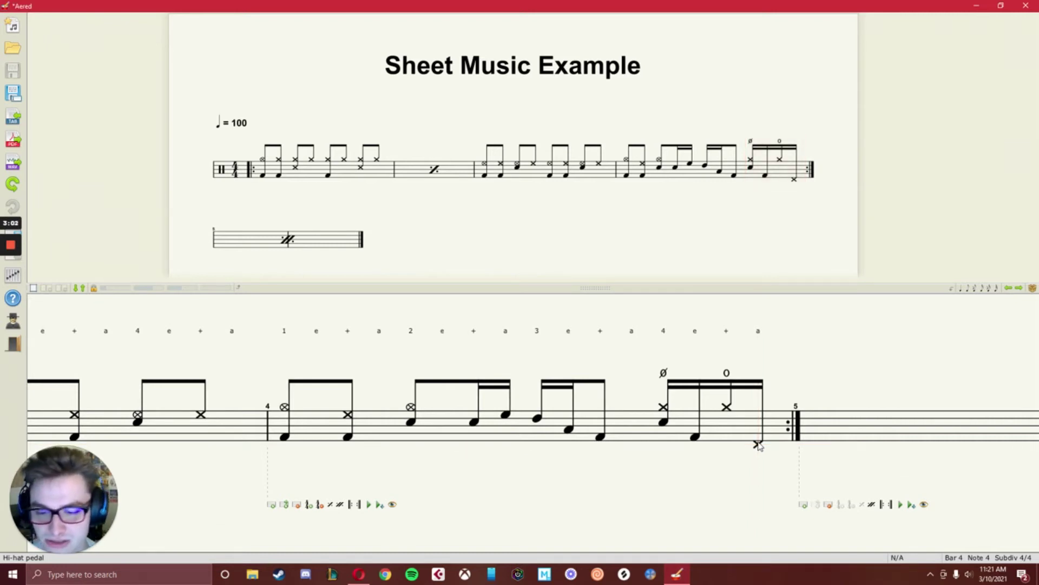
left_click(368, 506)
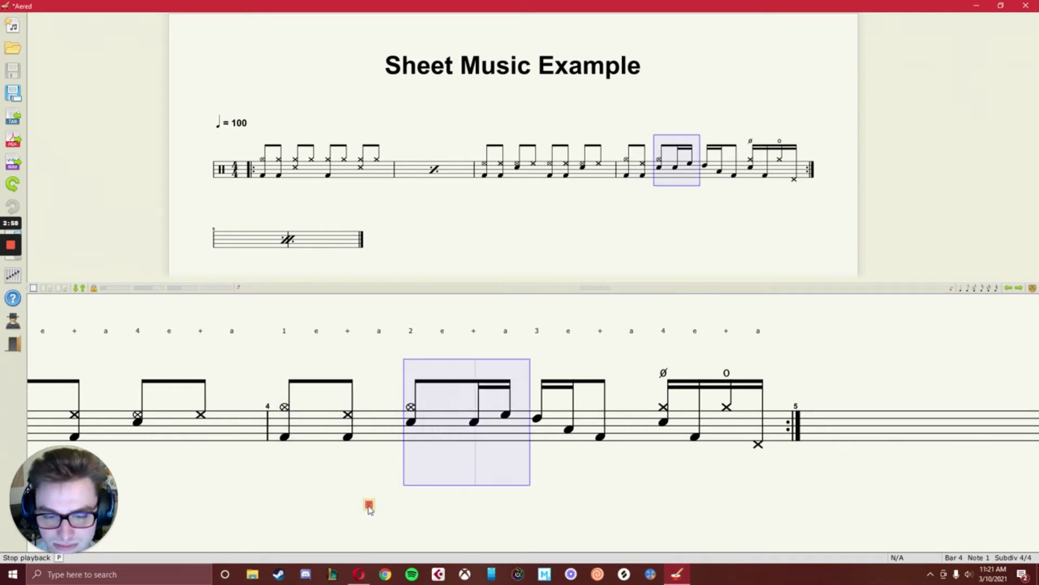
left_click(369, 506)
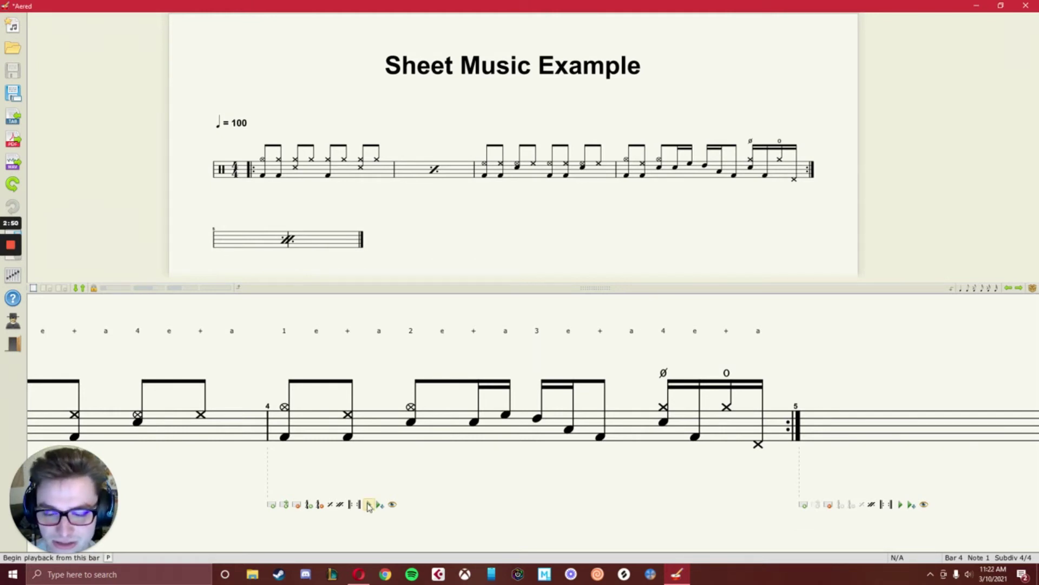
left_click(368, 505)
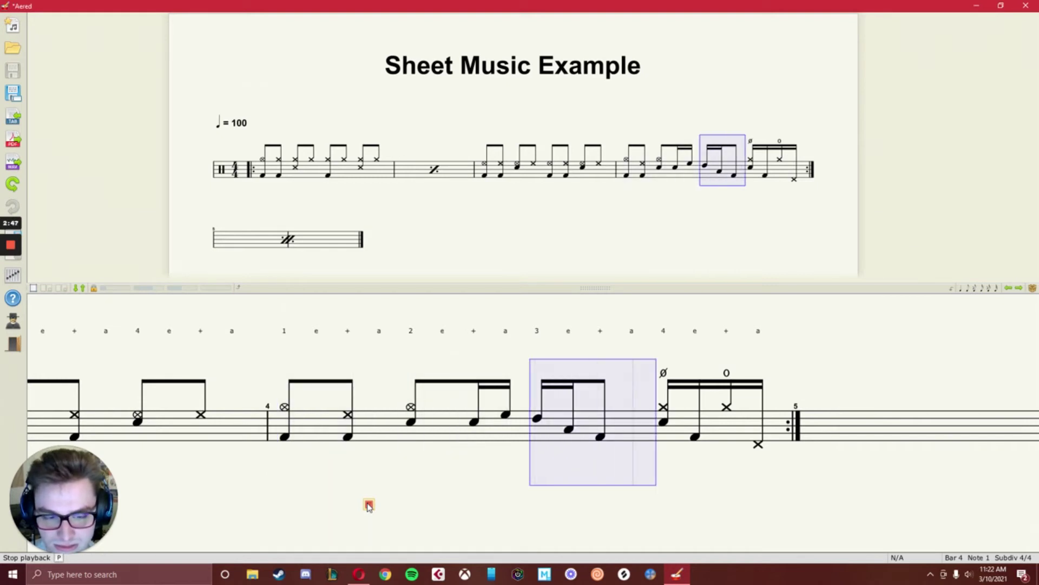
left_click(368, 505)
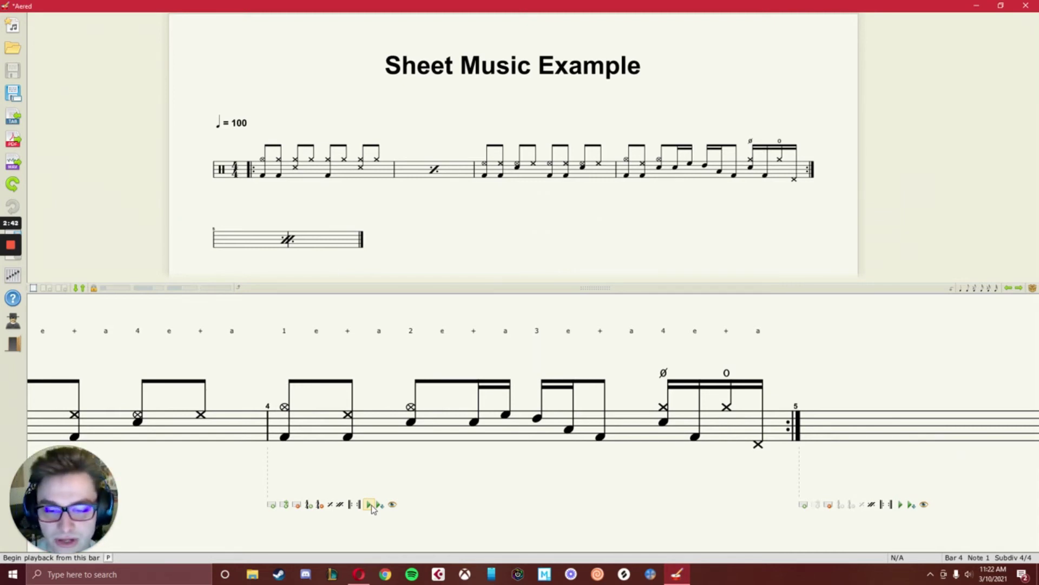
left_click(370, 505)
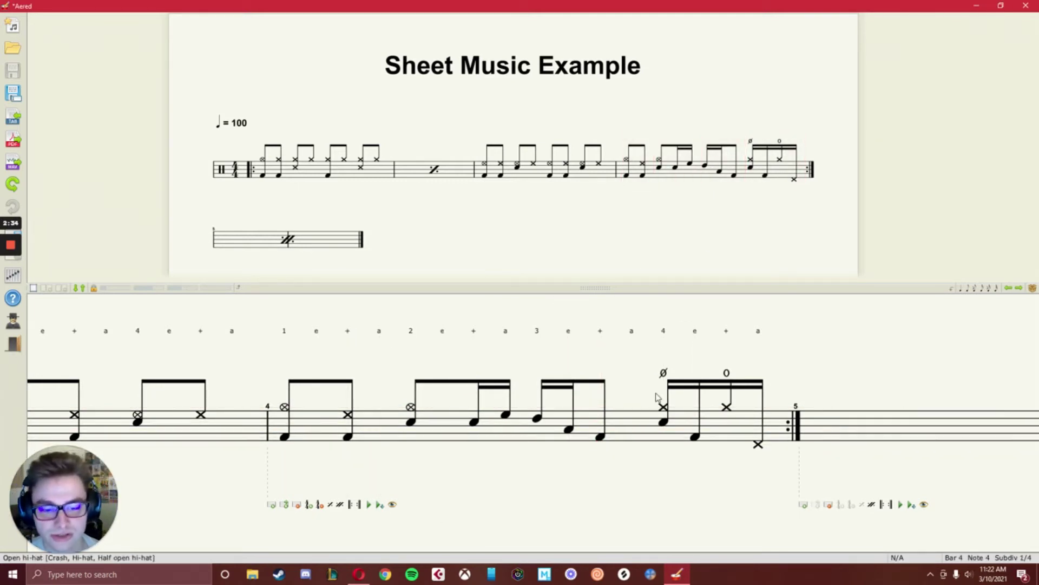
Play the score from bar 4 with automatic scrolling following the playback.
left_click(369, 505)
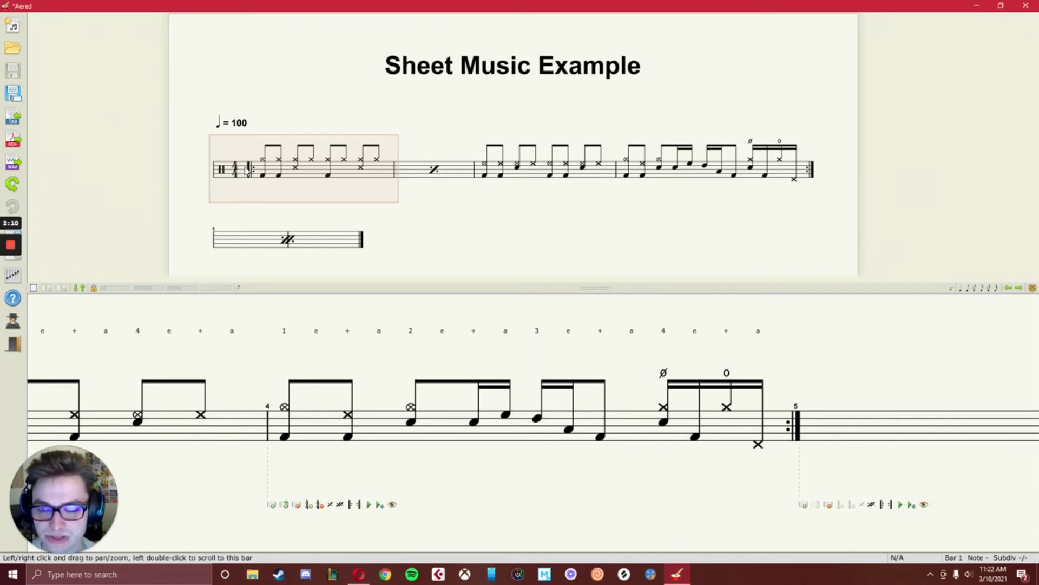
left_click(370, 505)
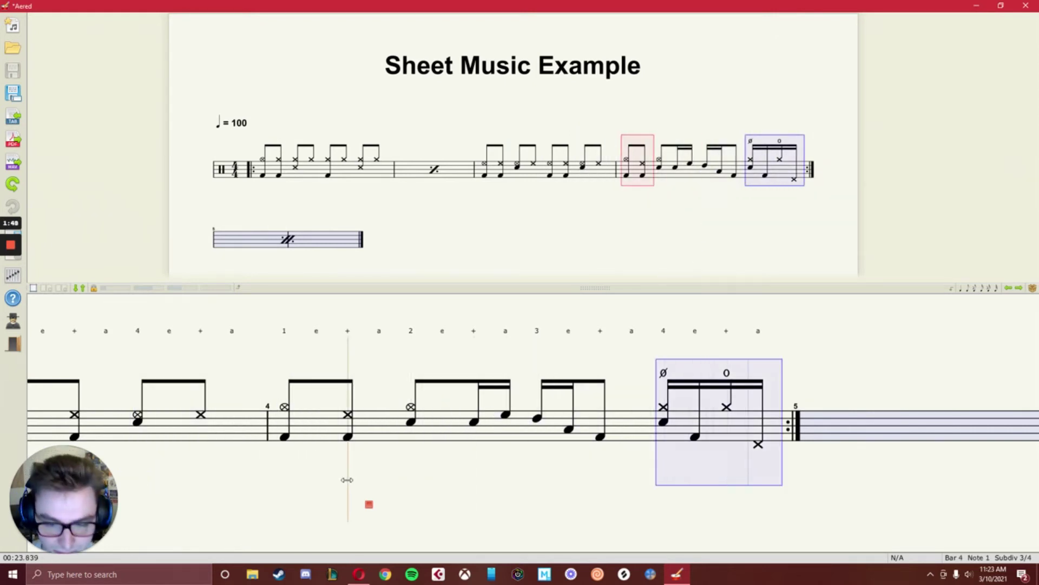
Stop the score's playback with the space key.
key("space")
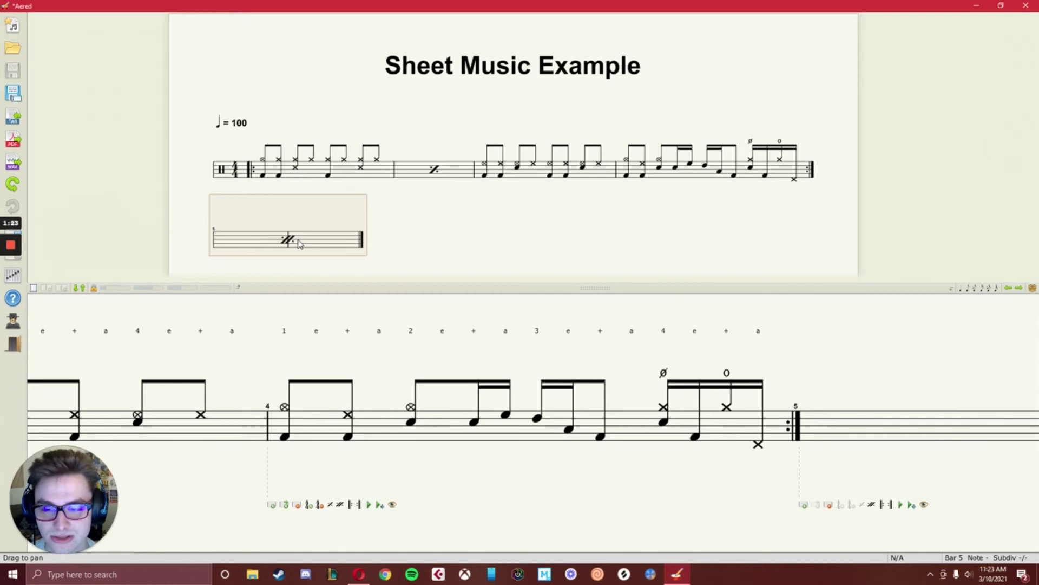
Scroll to bar 5 with its two-bar repeat sign and play from there.
left_click(1023, 294)
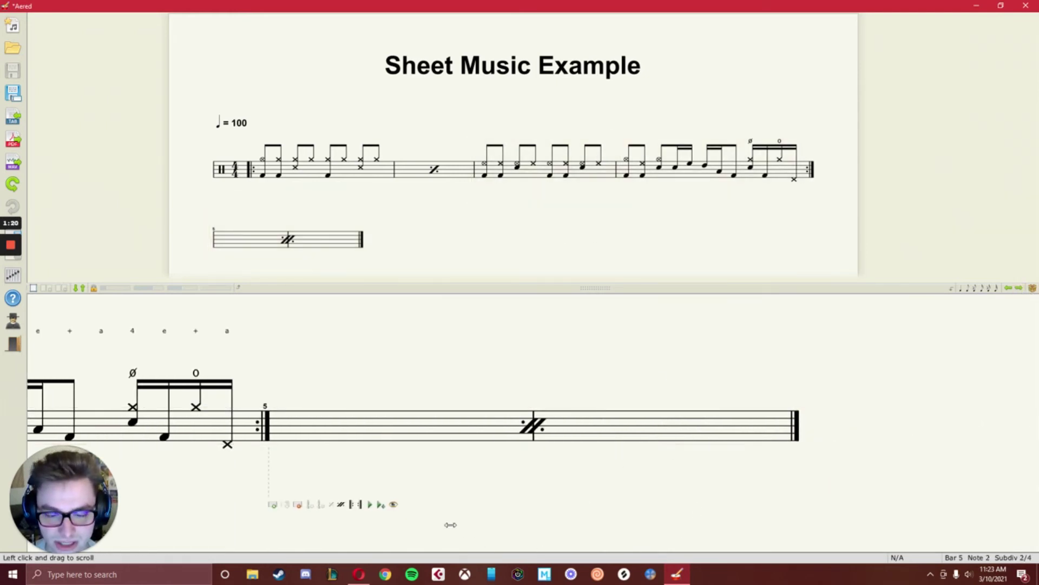
left_click(369, 504)
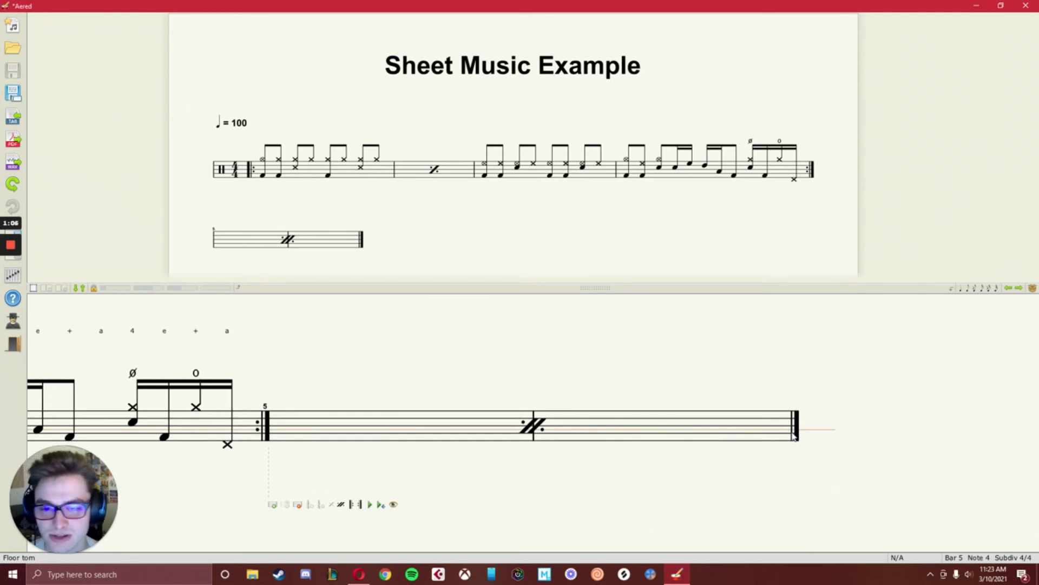
Scroll back to bar 1 and play the score from the opening groove.
left_click(1009, 295)
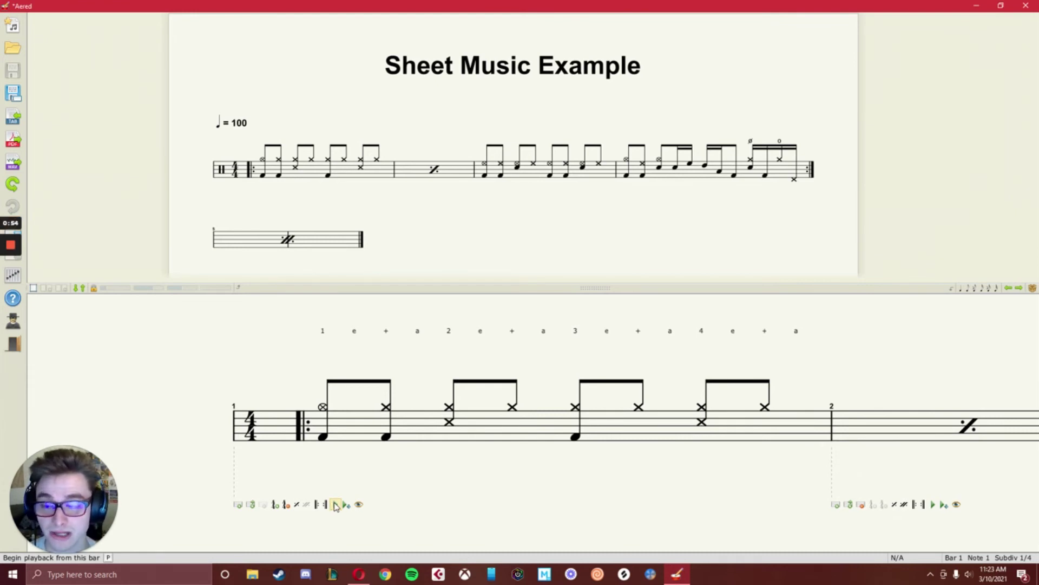
left_click(335, 505)
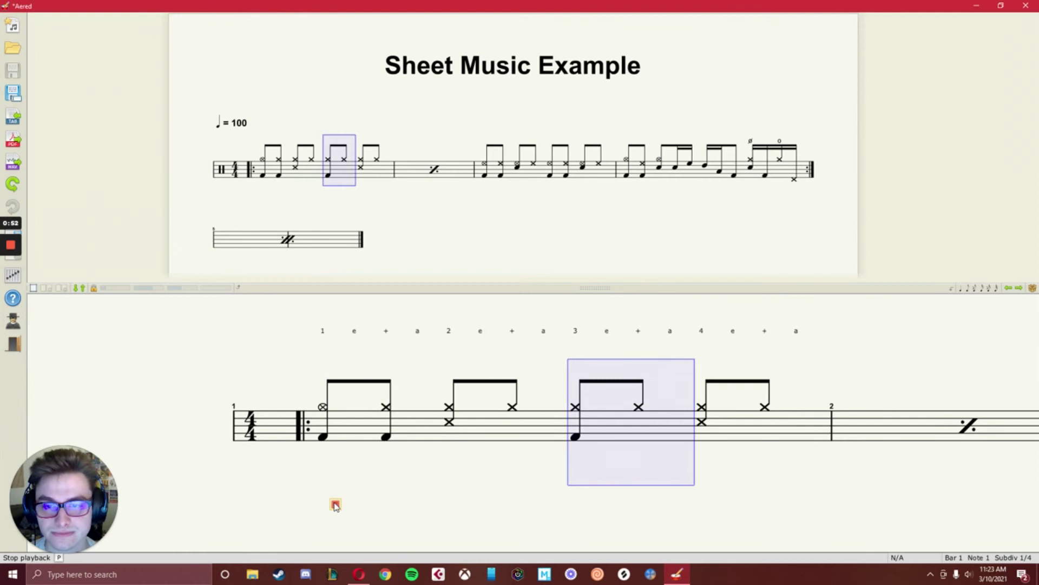